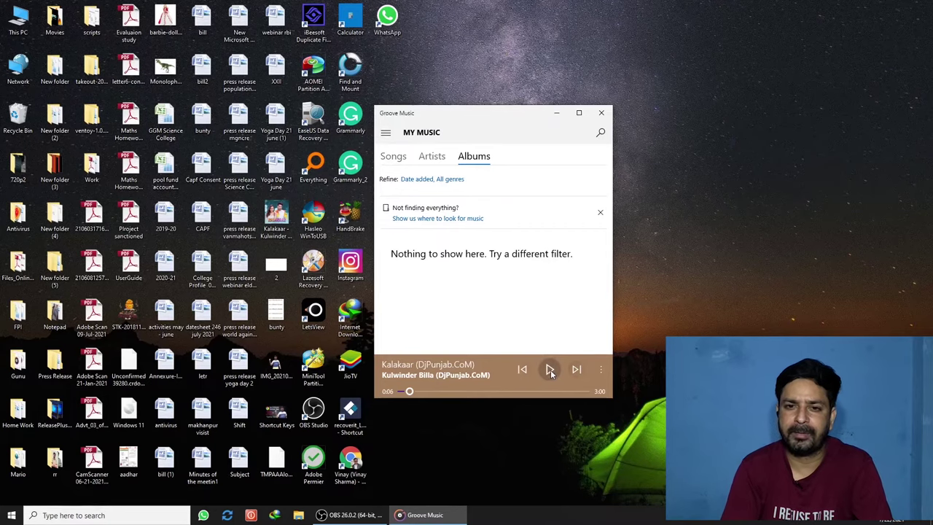
# Open the Bluetooth & other devices page in Windows Settings
pyautogui.click(550, 370)
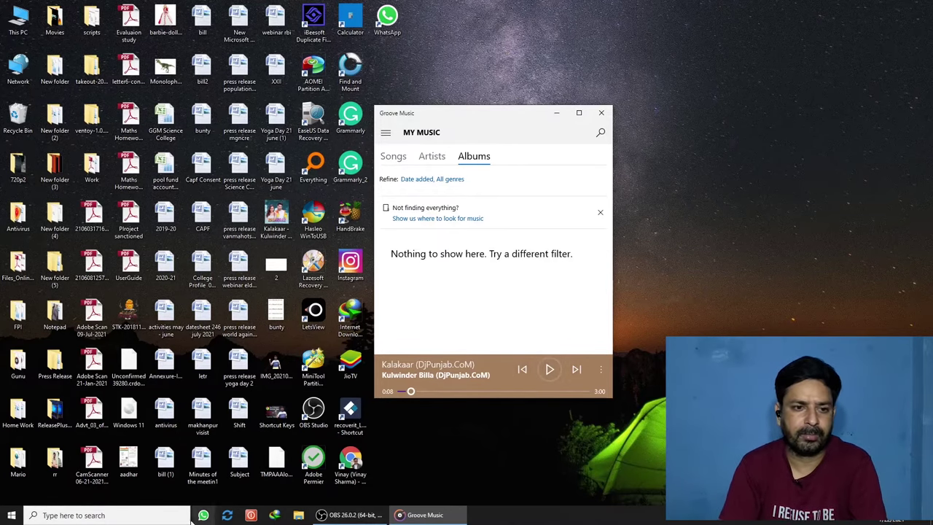
pyautogui.click(11, 515)
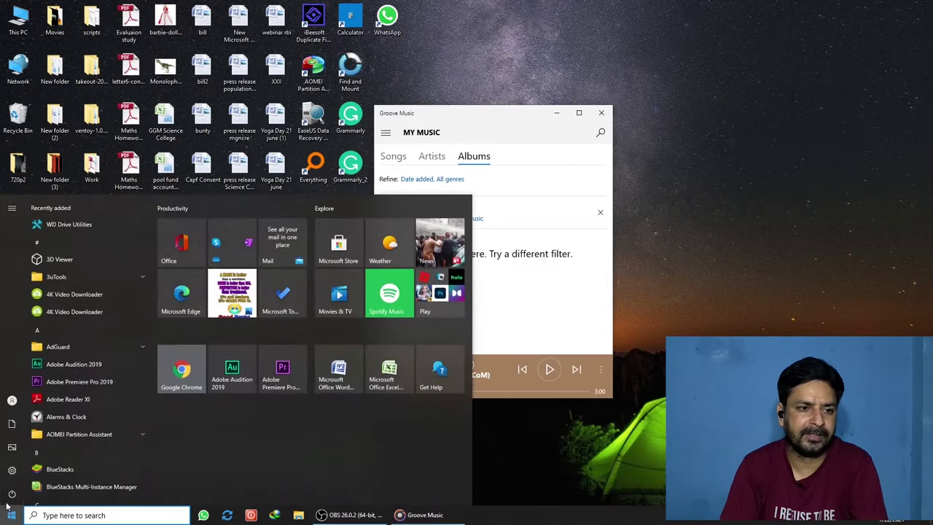
pyautogui.click(16, 472)
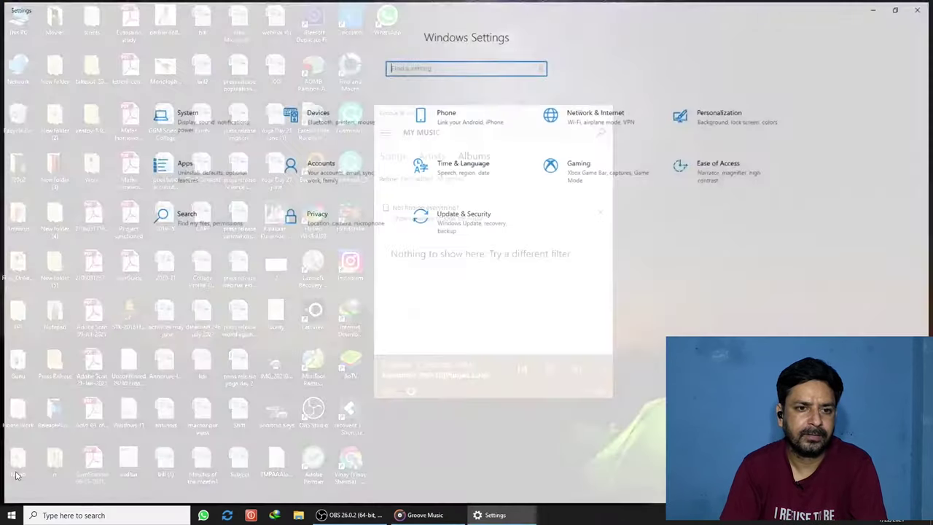
pyautogui.doubleClick(302, 7)
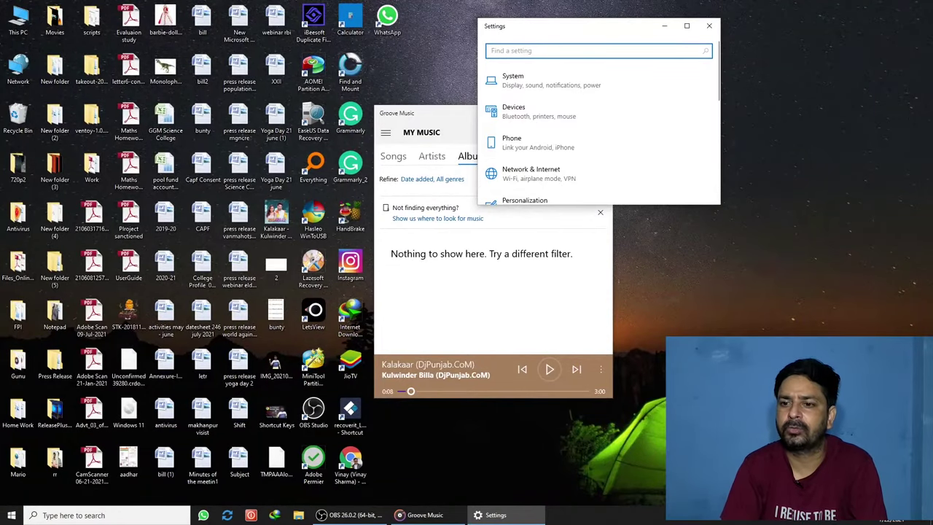
pyautogui.click(820, 516)
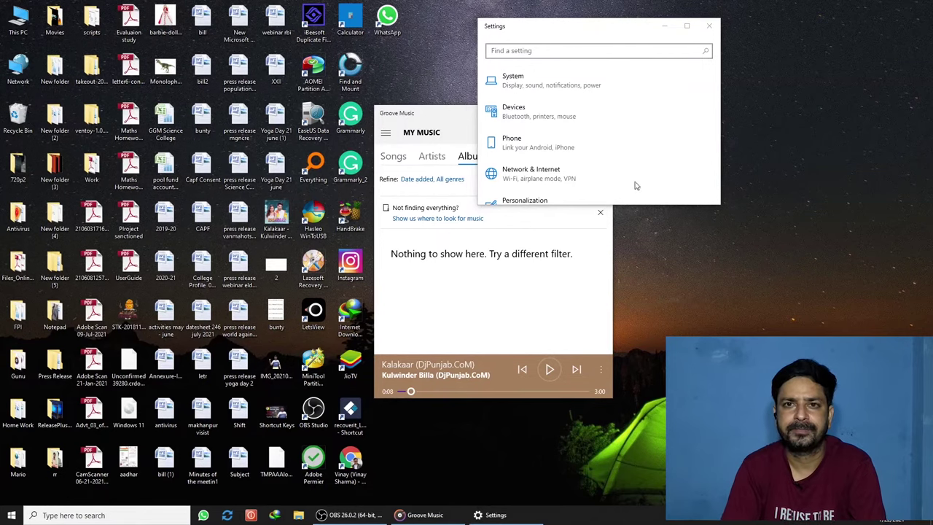
pyautogui.moveTo(618, 34); pyautogui.dragTo(450, 182)
pyautogui.doubleClick(450, 182)
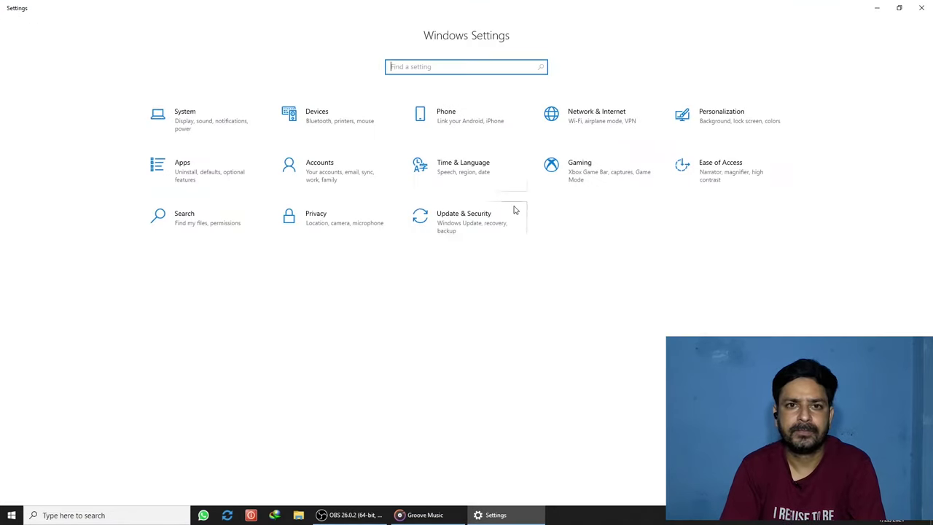
pyautogui.click(313, 121)
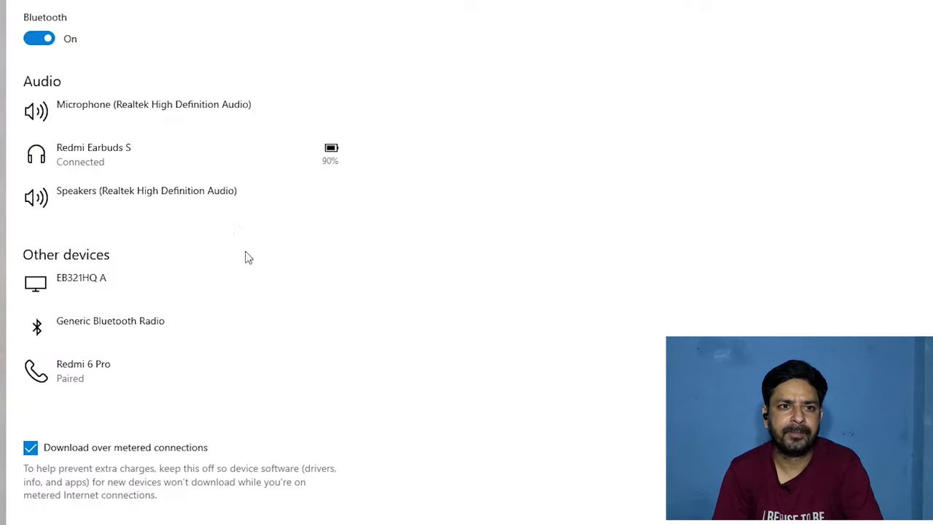
# Disconnect the Redmi Earbuds S and remove them from the paired Bluetooth audio devices
pyautogui.click(271, 217)
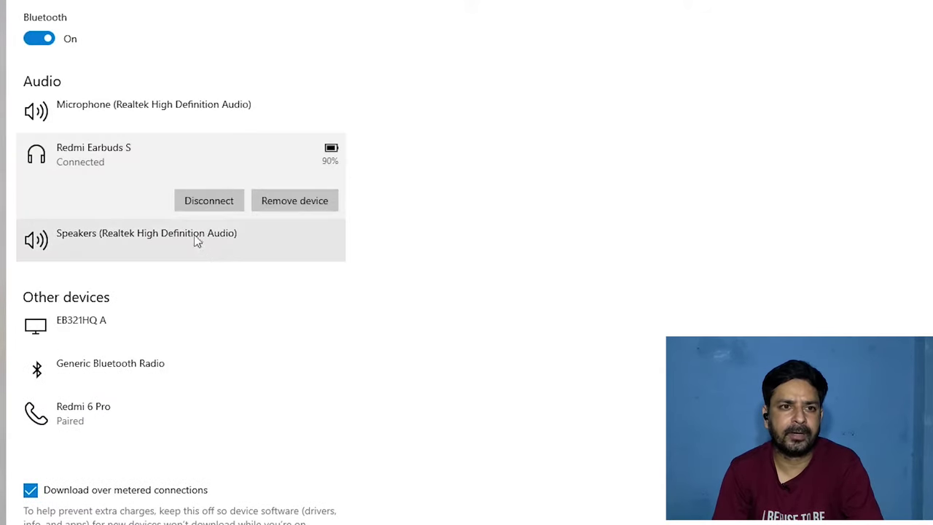
pyautogui.click(221, 207)
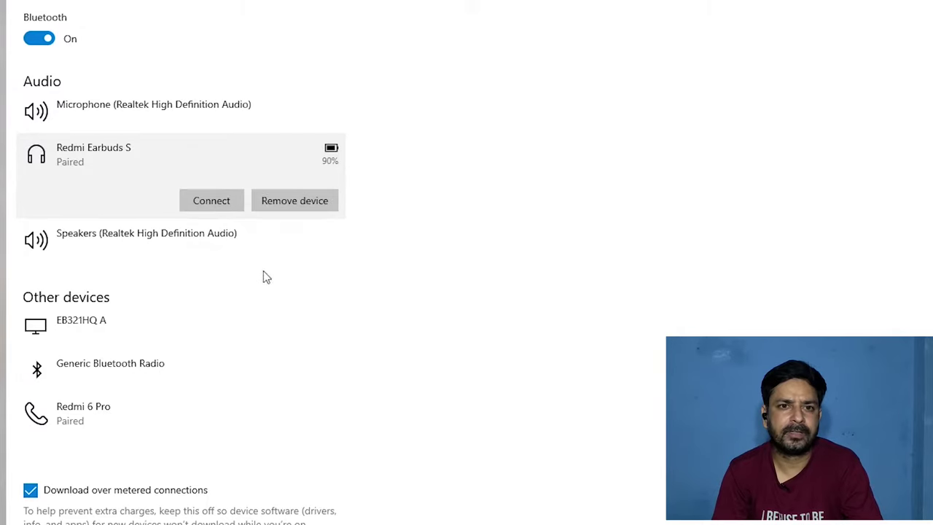
pyautogui.click(304, 202)
pyautogui.click(359, 163)
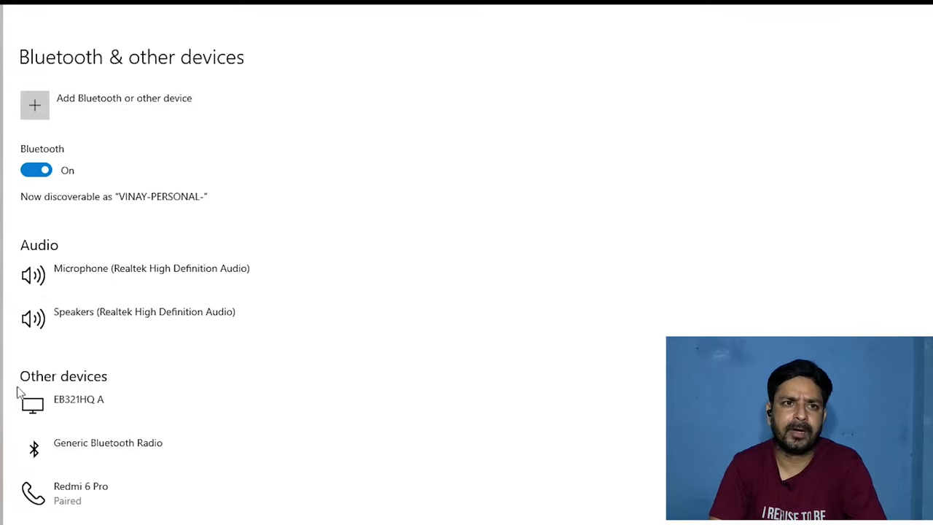
# Add the Redmi Earbuds S again as a Bluetooth device and connect them
pyautogui.click(34, 105)
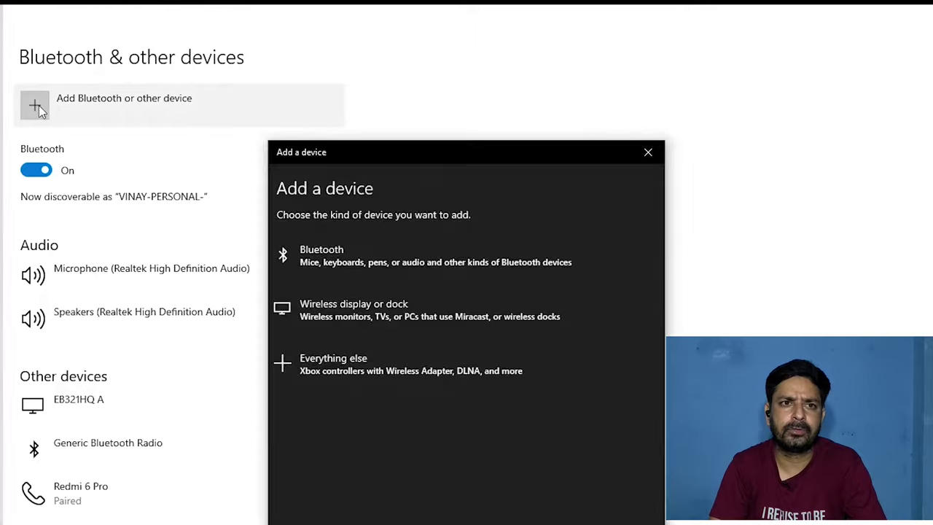
pyautogui.click(408, 266)
pyautogui.click(408, 269)
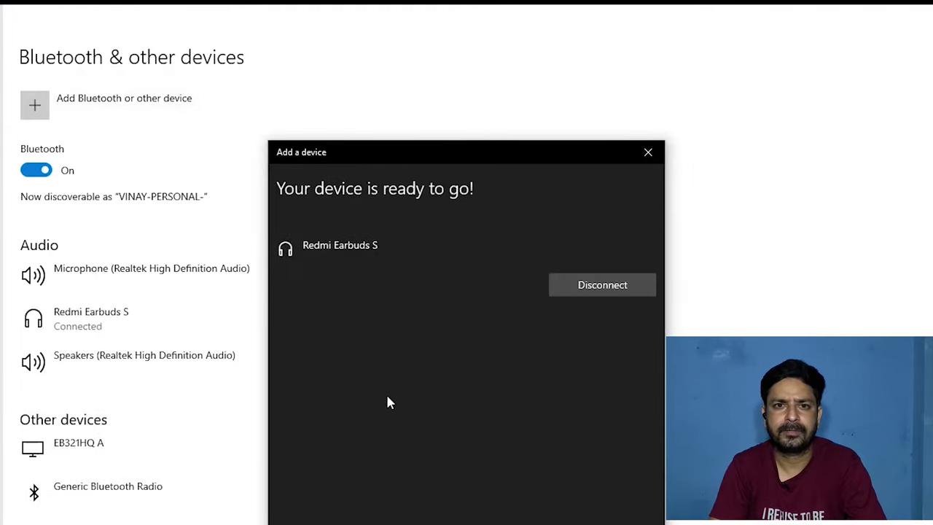
pyautogui.moveTo(597, 153); pyautogui.dragTo(655, 428)
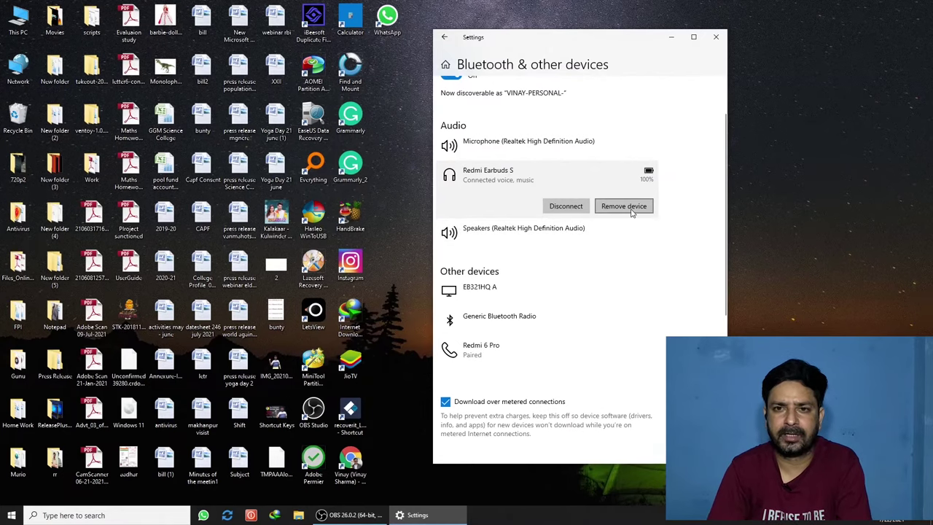
# Open Device Manager from the This PC properties and expand its Bluetooth category
pyautogui.click(13, 515)
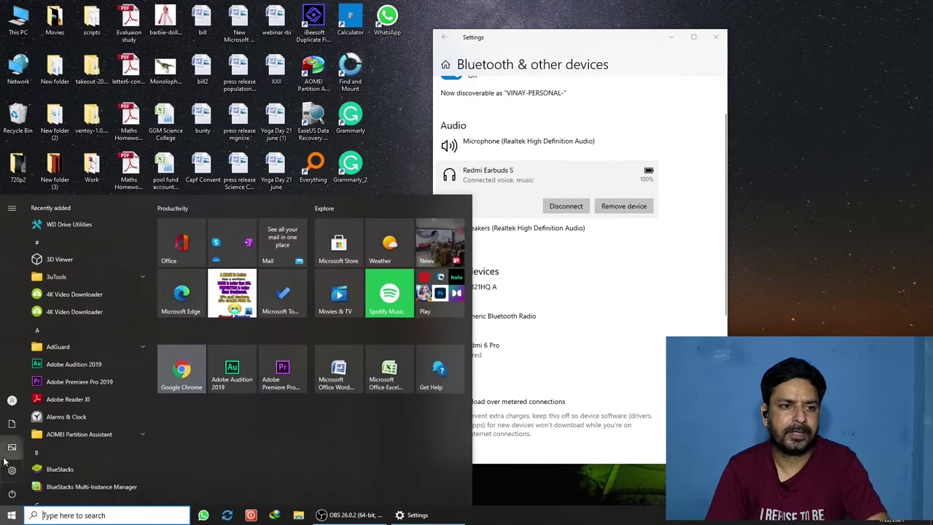
pyautogui.rightClick(17, 27)
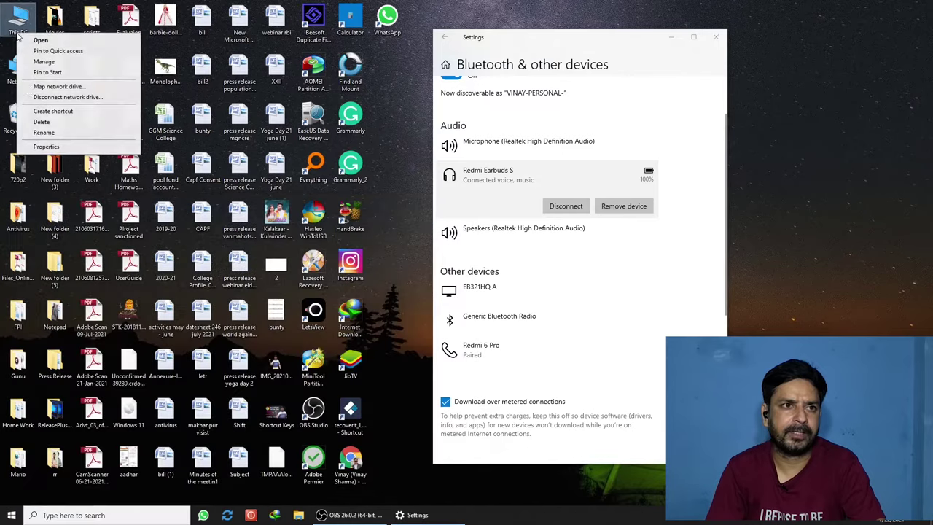
pyautogui.click(47, 147)
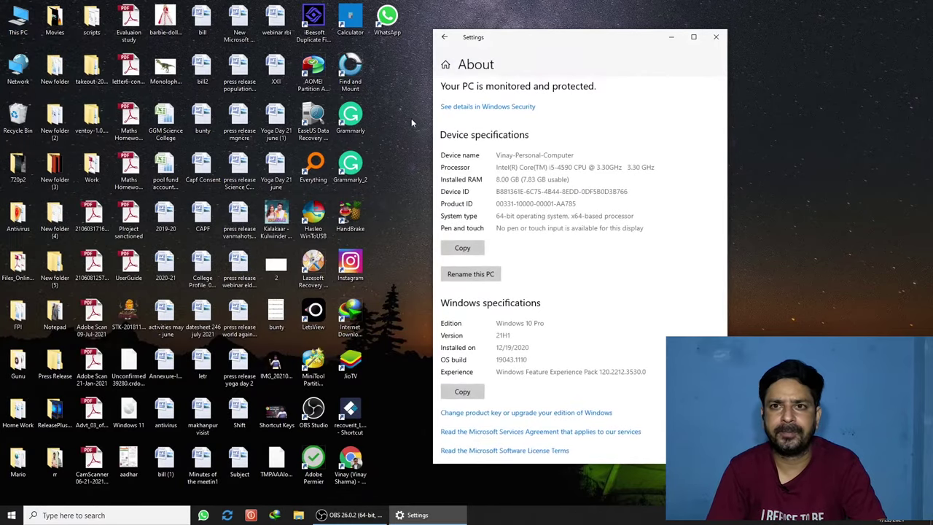
pyautogui.click(693, 42)
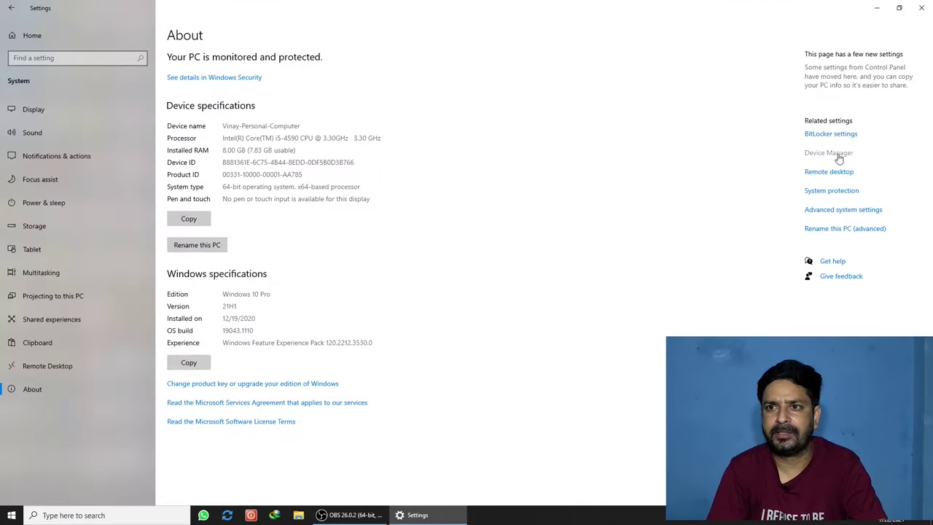
pyautogui.click(838, 154)
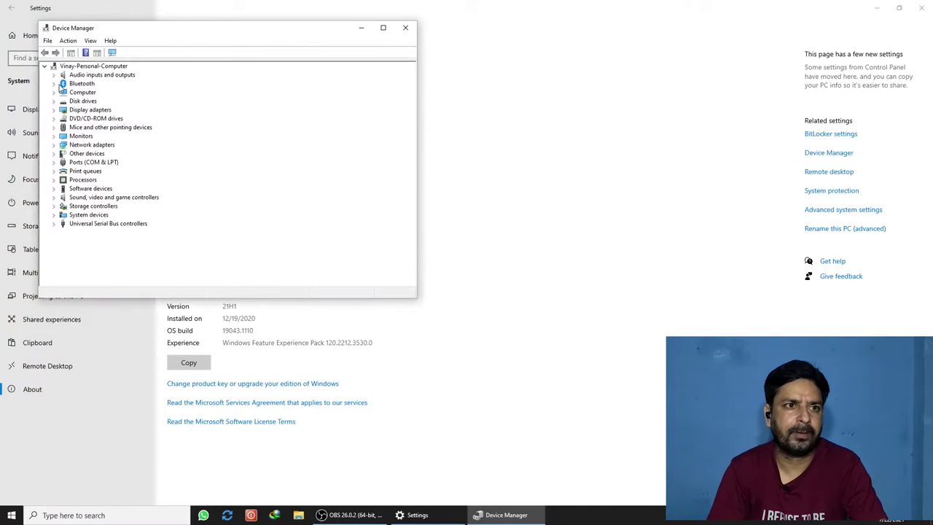
pyautogui.click(56, 84)
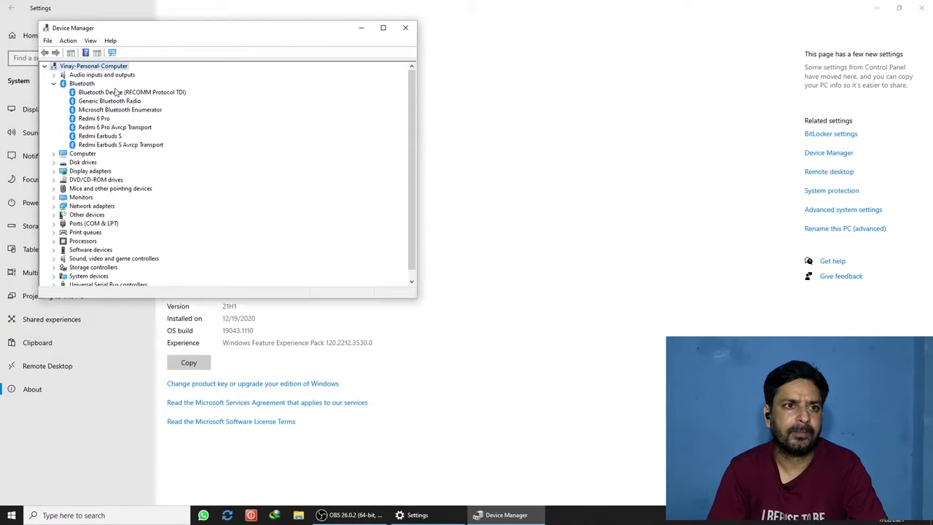
pyautogui.click(102, 136)
pyautogui.rightClick(109, 140)
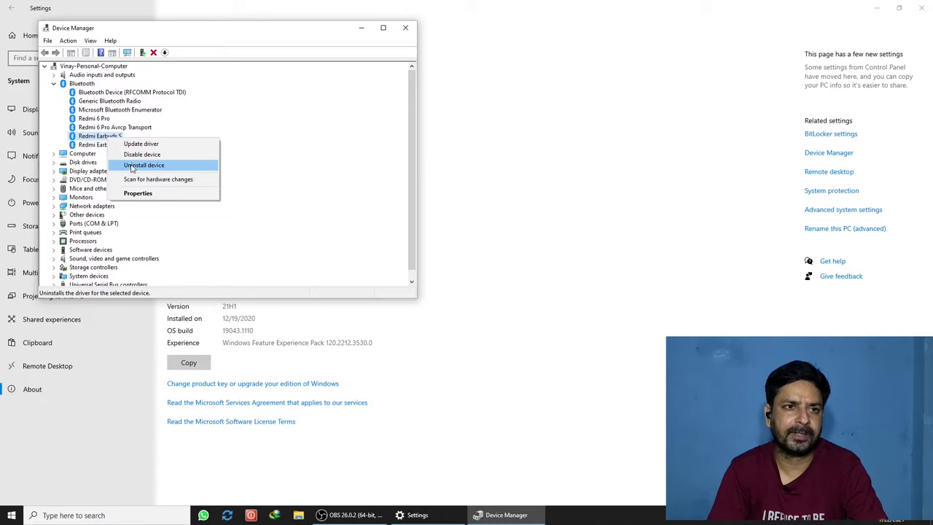
pyautogui.click(211, 123)
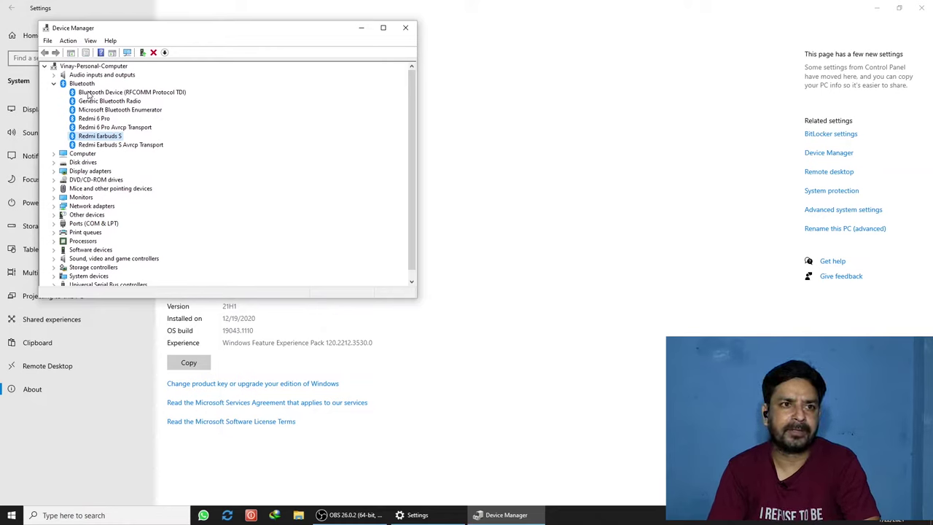
# Run an automatic driver update search for the Microsoft Bluetooth Enumerator, and close the update wizard and Device Manager
pyautogui.click(106, 109)
pyautogui.rightClick(115, 110)
pyautogui.click(124, 115)
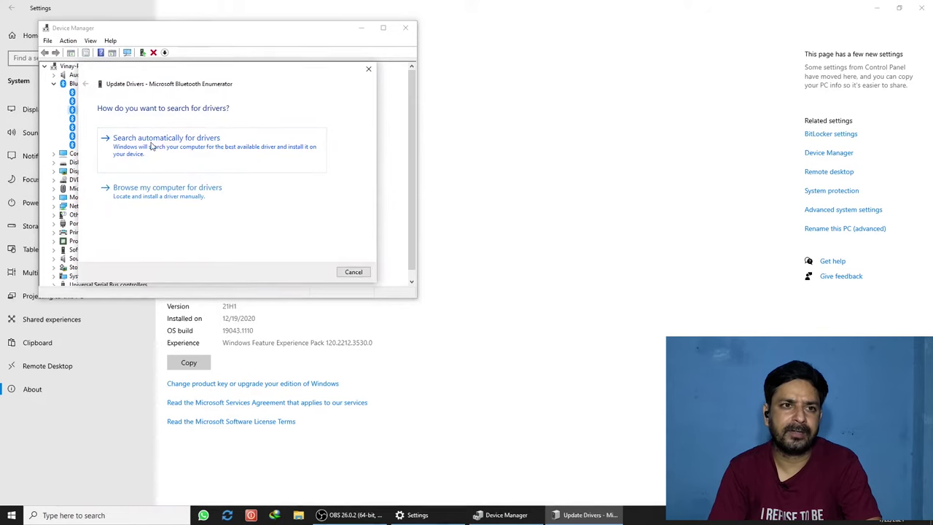
pyautogui.click(173, 150)
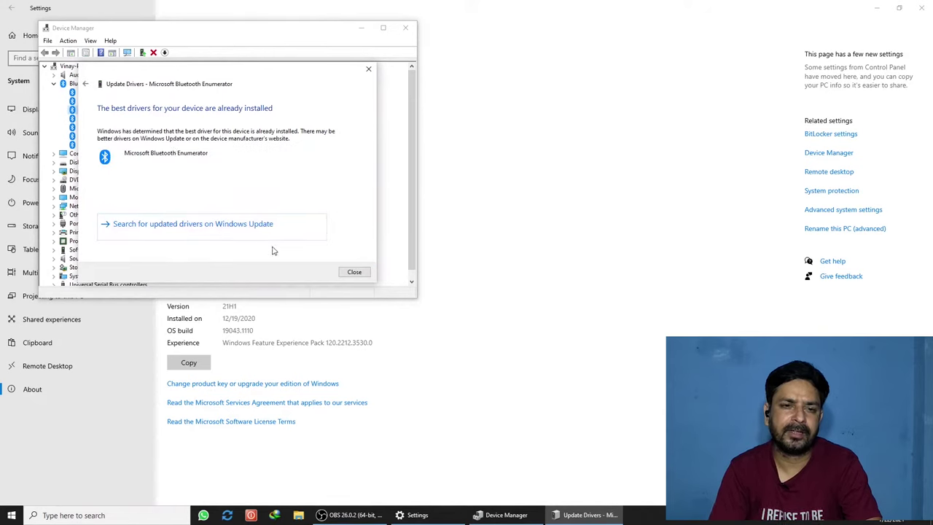
pyautogui.click(344, 273)
pyautogui.moveTo(268, 39); pyautogui.dragTo(224, 252)
pyautogui.click(357, 242)
# Show the desktop and open the Services console by running services.msc
pyautogui.press('super+d')
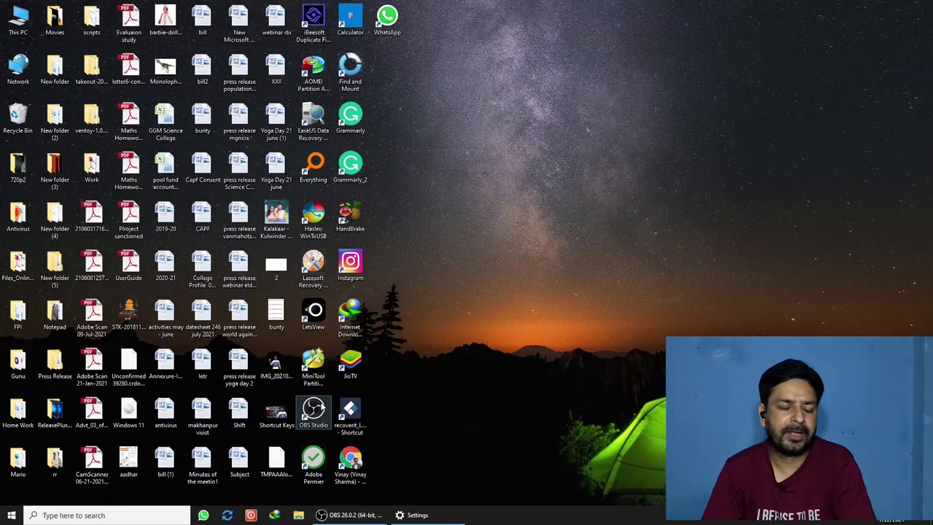
pyautogui.click(43, 514)
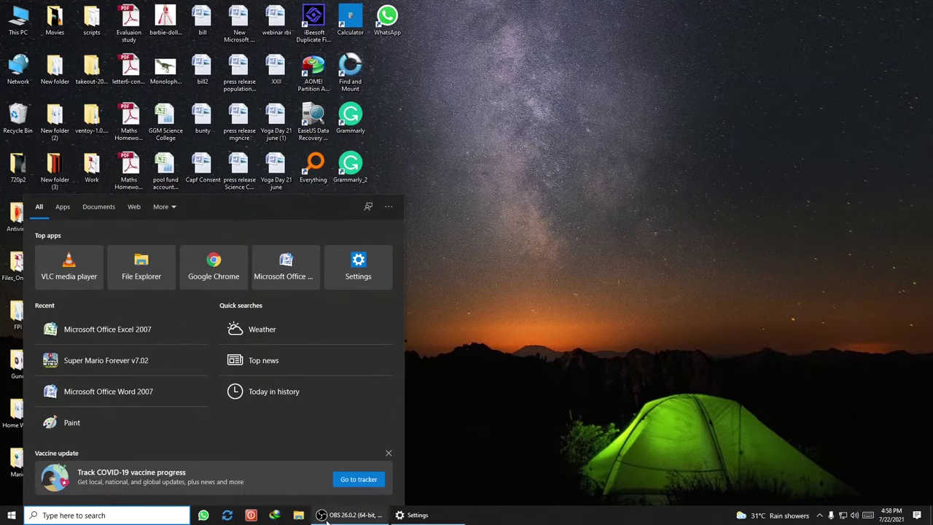
pyautogui.click(618, 278)
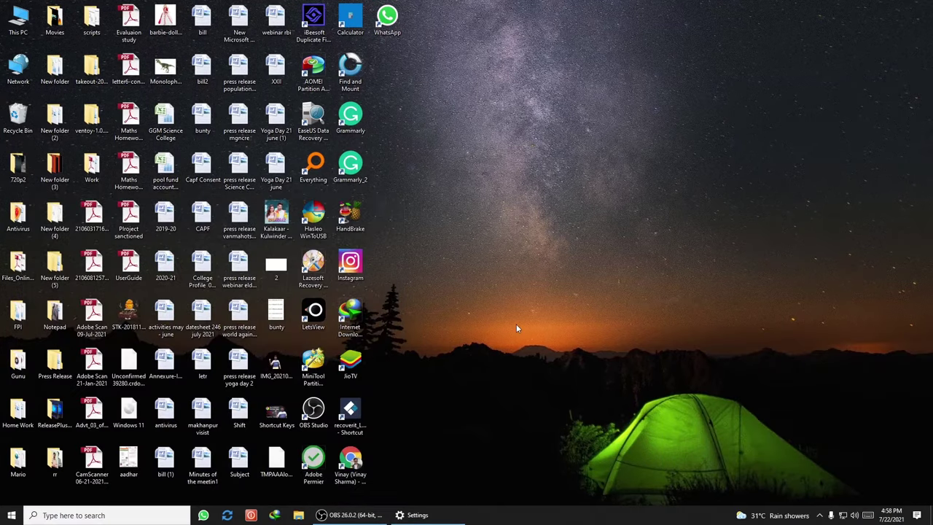
pyautogui.press('super+r')
pyautogui.write('se')
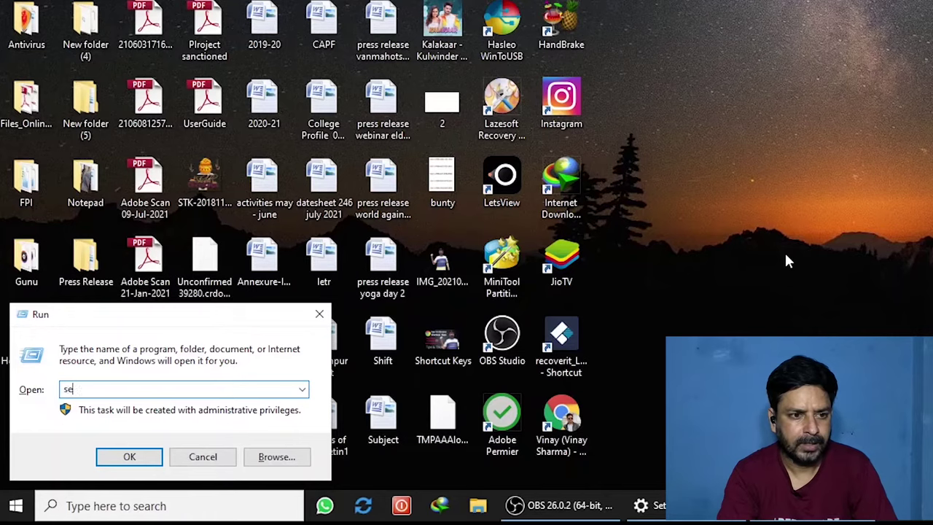
pyautogui.write('rvic')
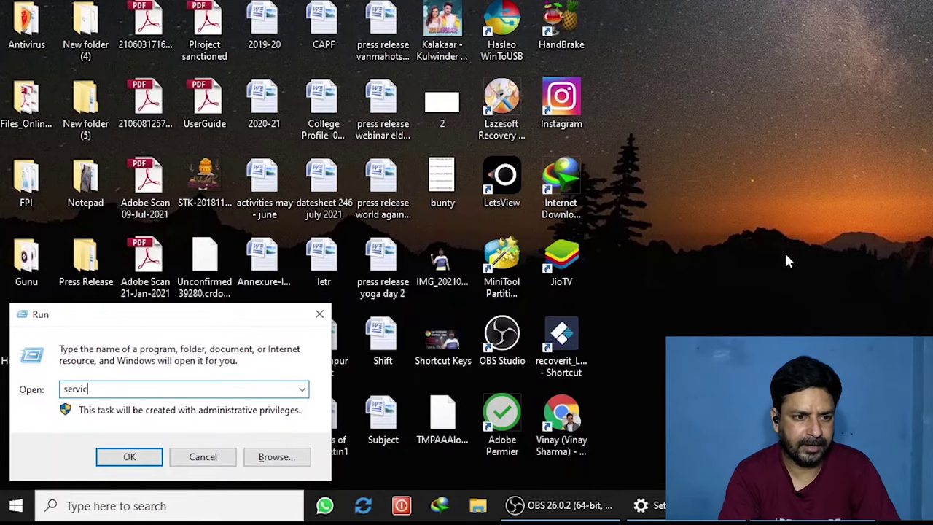
pyautogui.write('es.msc')
pyautogui.press('Return')
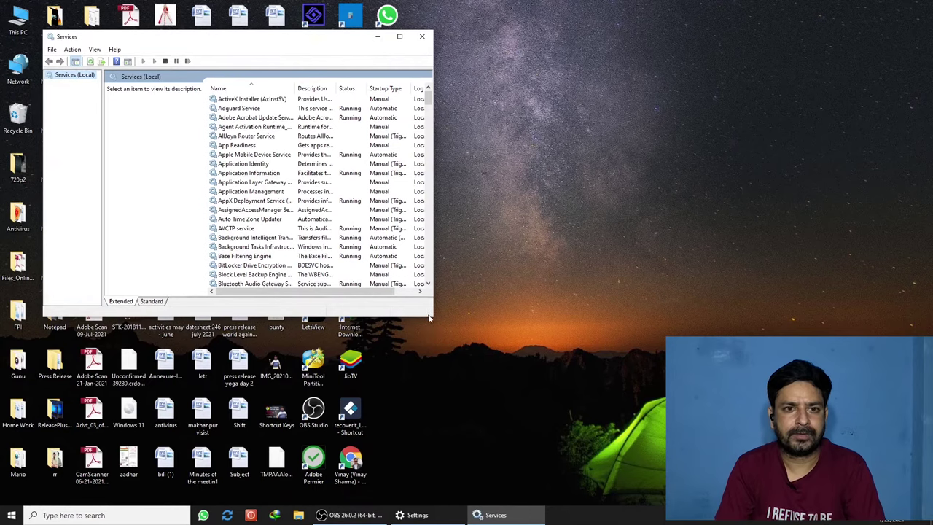
# Enlarge the Services window, review the three Bluetooth services, and restart the Bluetooth Audio Gateway Service
pyautogui.moveTo(432, 318); pyautogui.dragTo(543, 437)
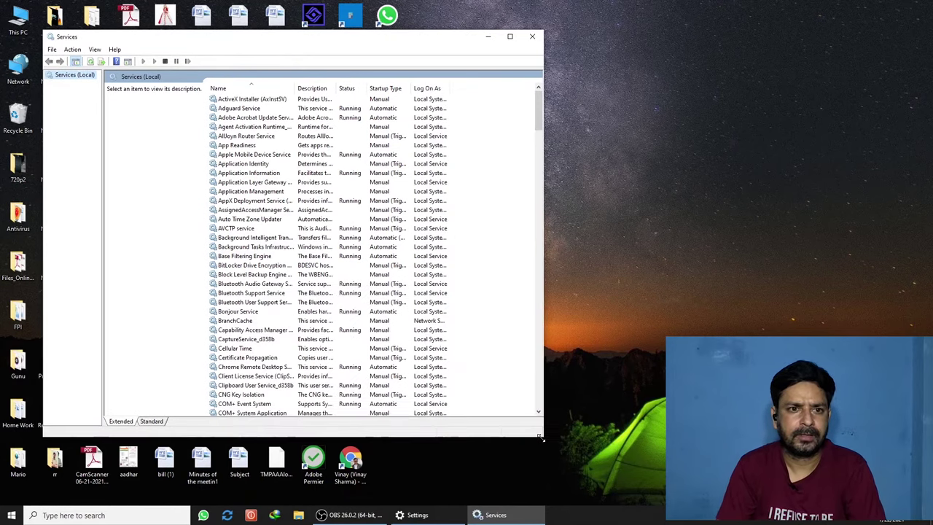
pyautogui.click(230, 283)
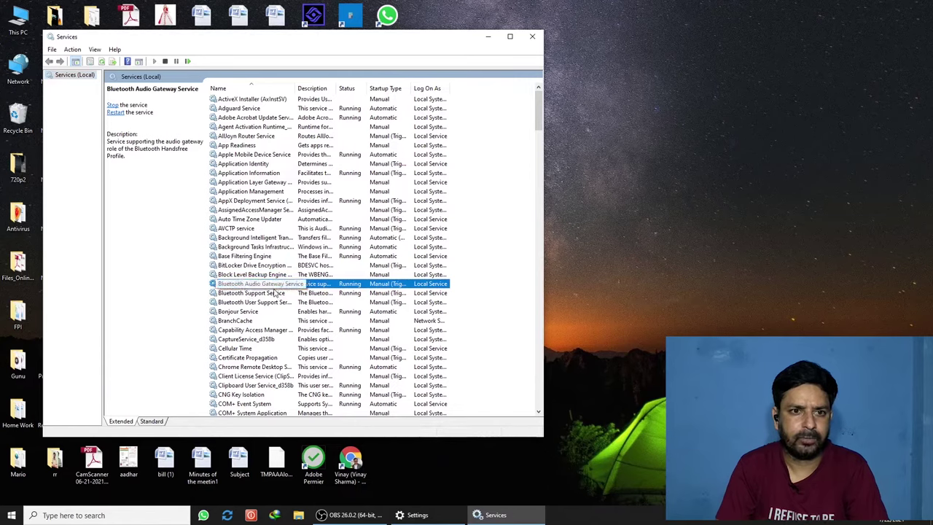
pyautogui.click(267, 294)
pyautogui.click(261, 304)
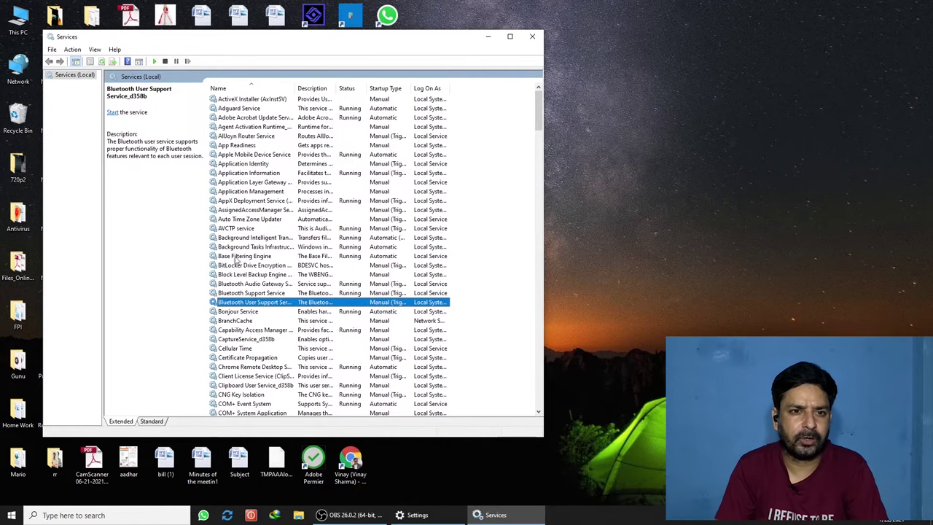
pyautogui.rightClick(248, 283)
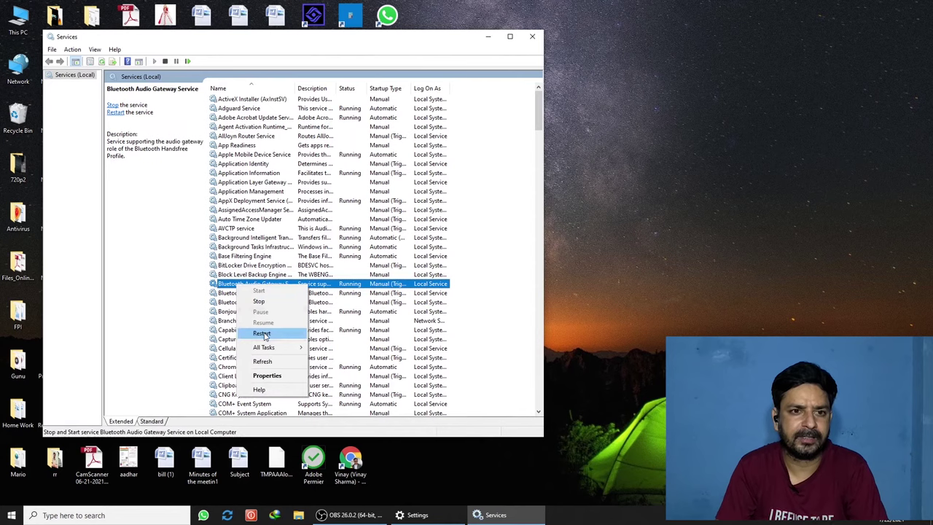
pyautogui.click(261, 334)
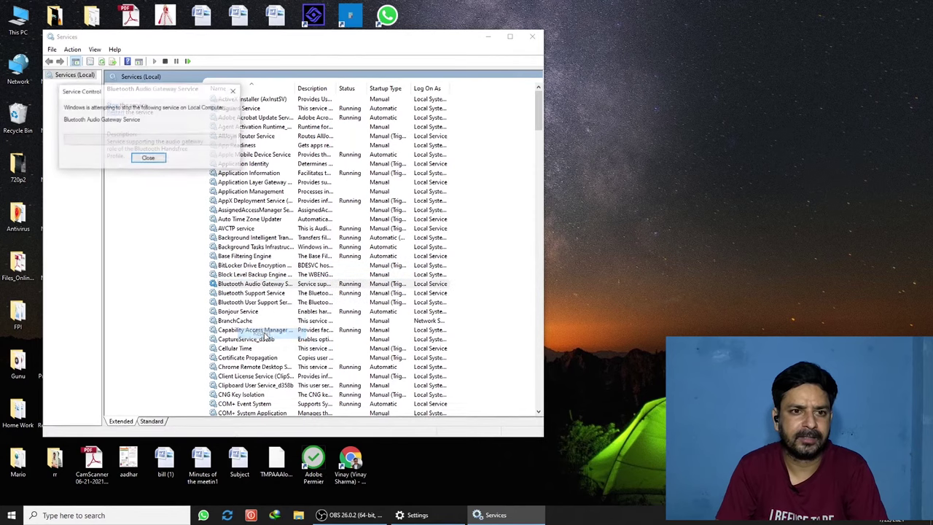
pyautogui.click(157, 161)
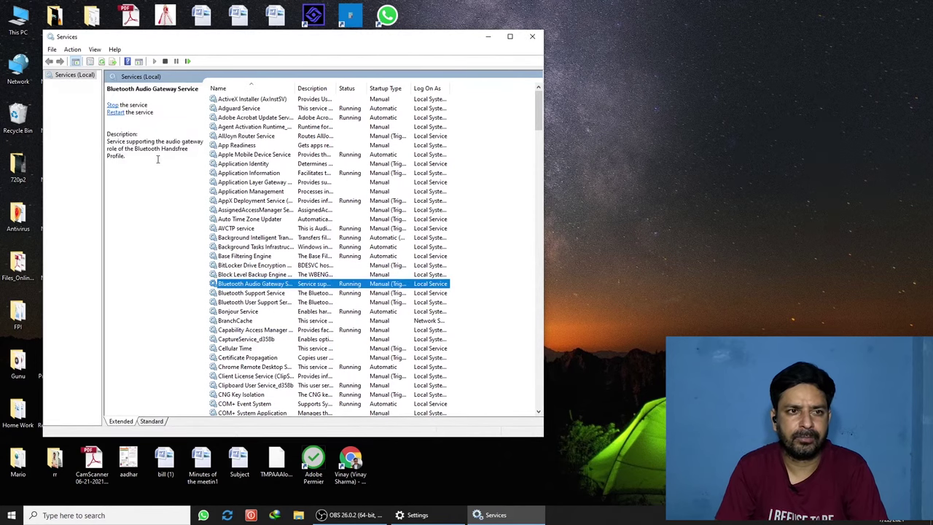
# Check the available service actions for the Bluetooth Support Service and the Bluetooth User Support Service, leaving both without running any action
pyautogui.rightClick(281, 293)
pyautogui.rightClick(274, 303)
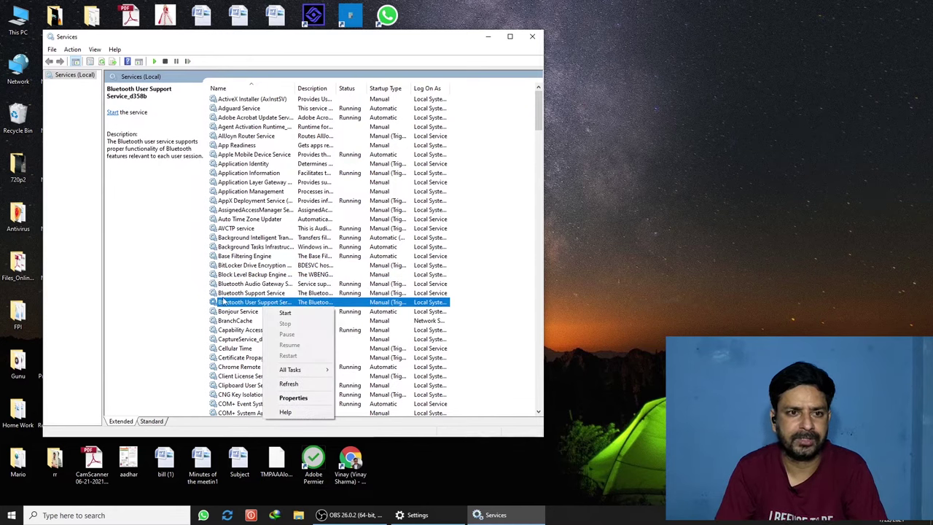
pyautogui.click(242, 321)
pyautogui.scroll(-7, 243, 321)
pyautogui.scroll(7, 243, 321)
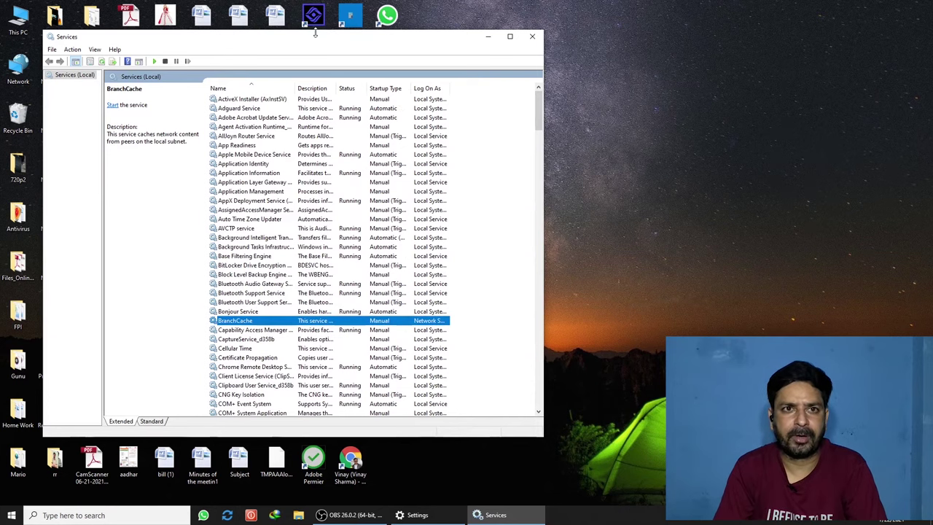
# Close the Services console, then bring the Settings About window to the front and close it
pyautogui.moveTo(336, 32); pyautogui.dragTo(402, 206)
pyautogui.click(605, 208)
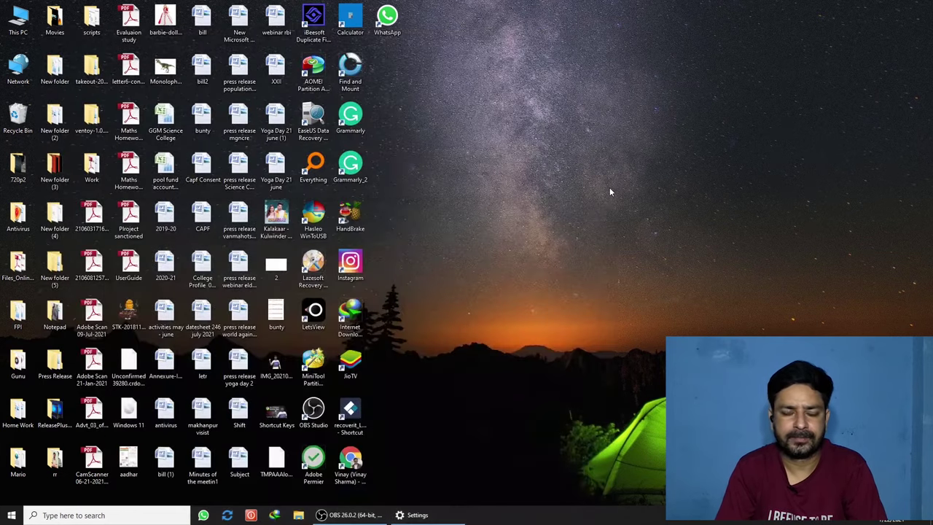
pyautogui.hotkey('alt', 'Tab')
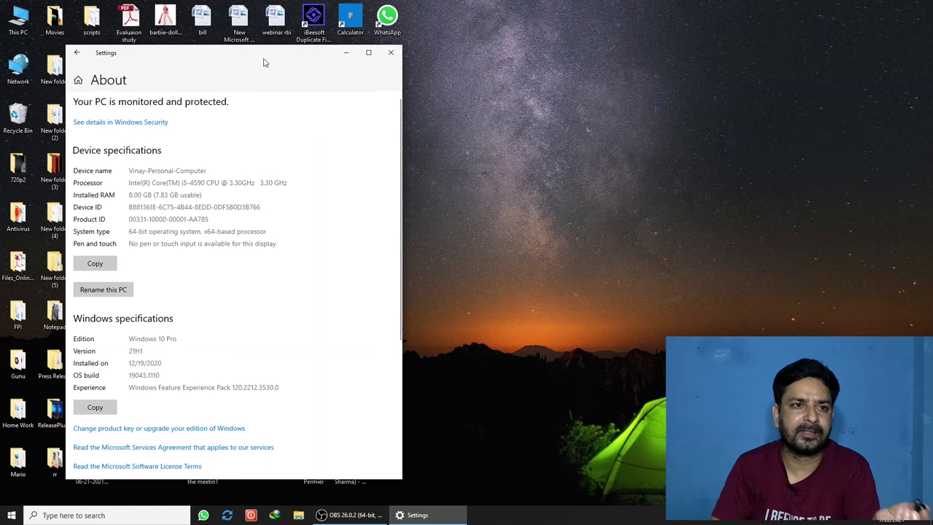
pyautogui.moveTo(198, 62); pyautogui.dragTo(372, 107)
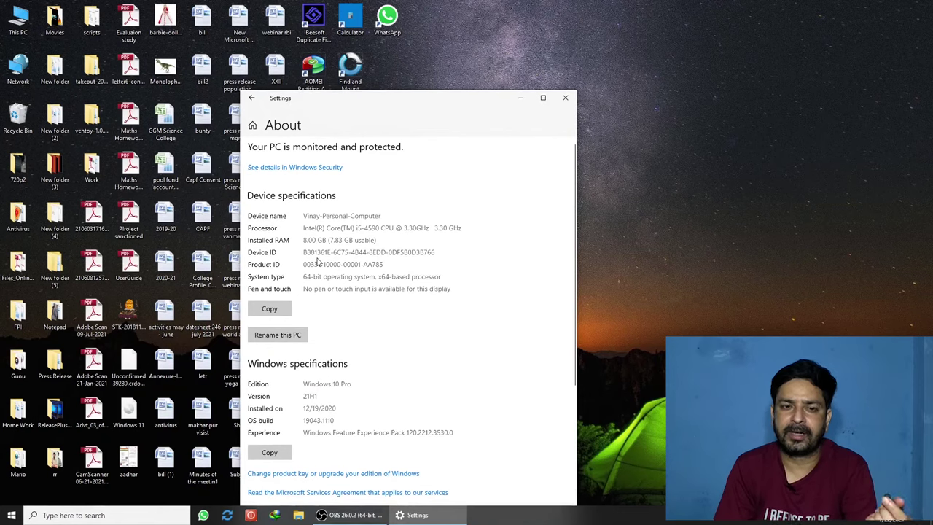
pyautogui.click(565, 97)
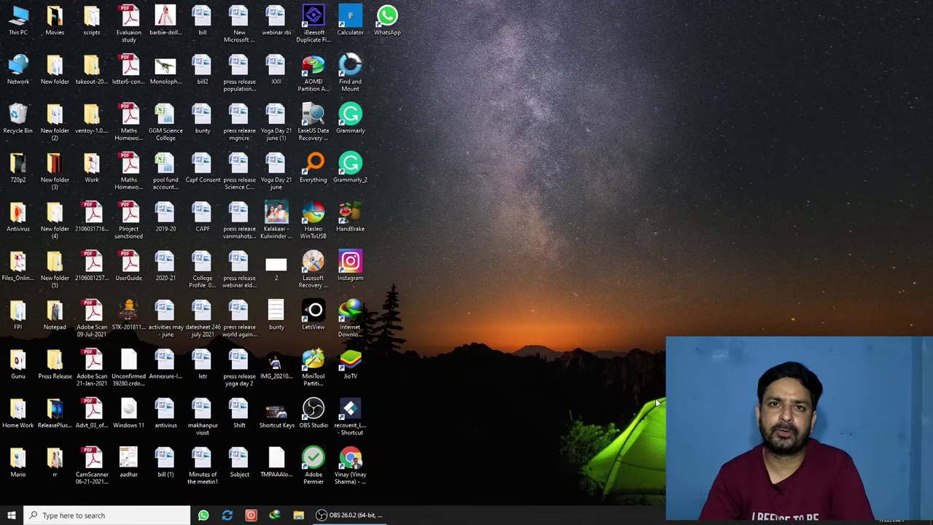